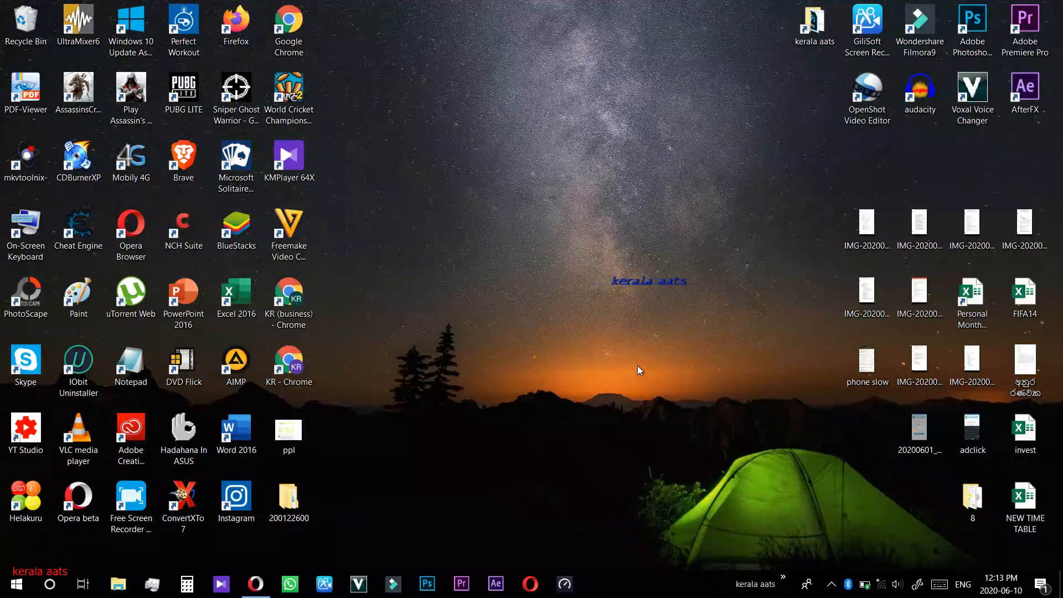
Step: Launch Wondershare Filmora9 from the detected automatic backup and create a new 16:9 (Widescreen) project
click(401, 583)
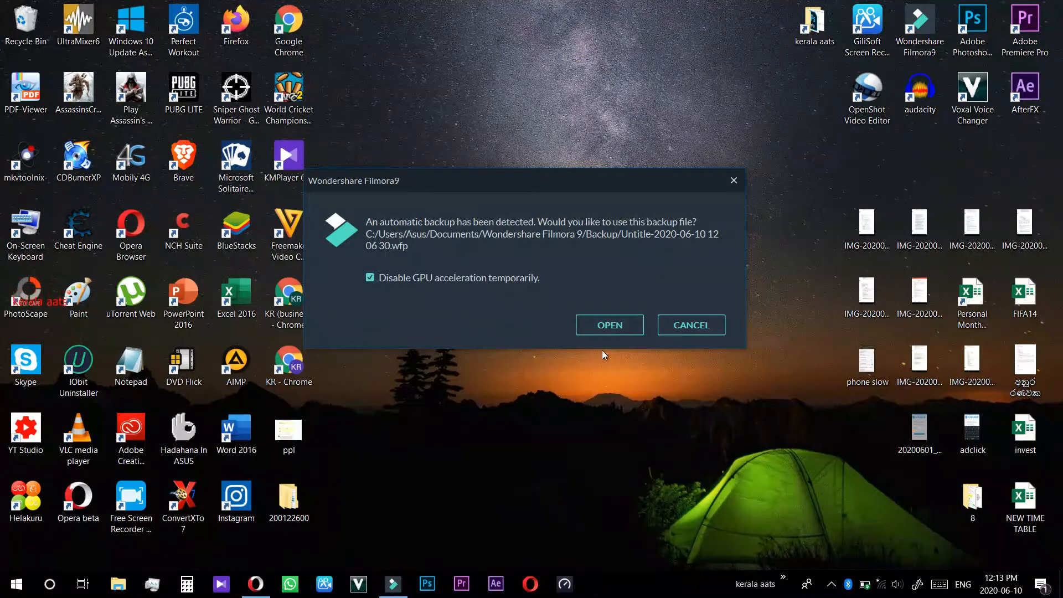
click(607, 326)
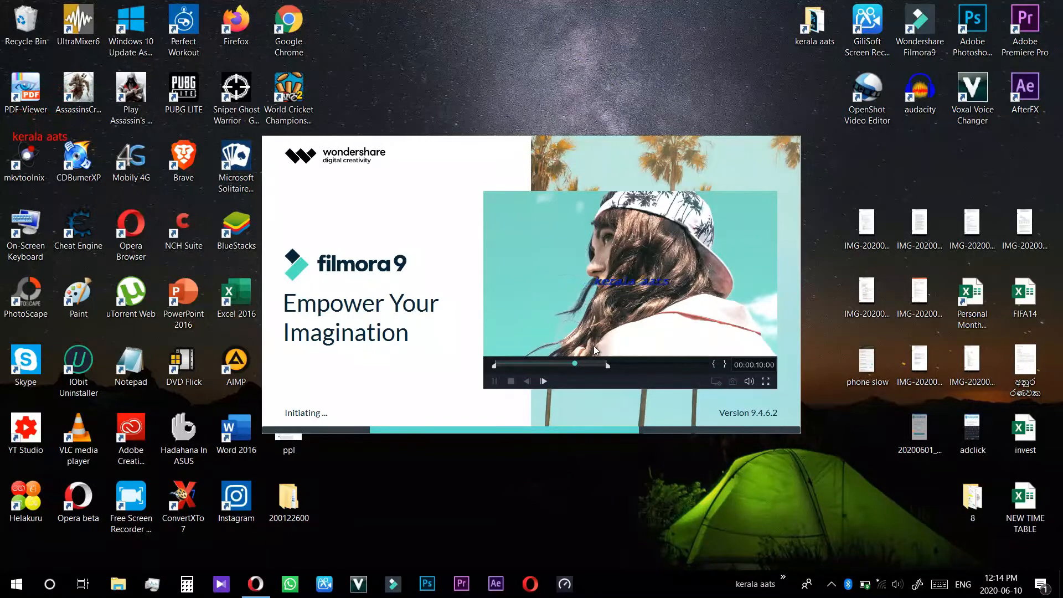
click(85, 10)
mouse_move(110, 26)
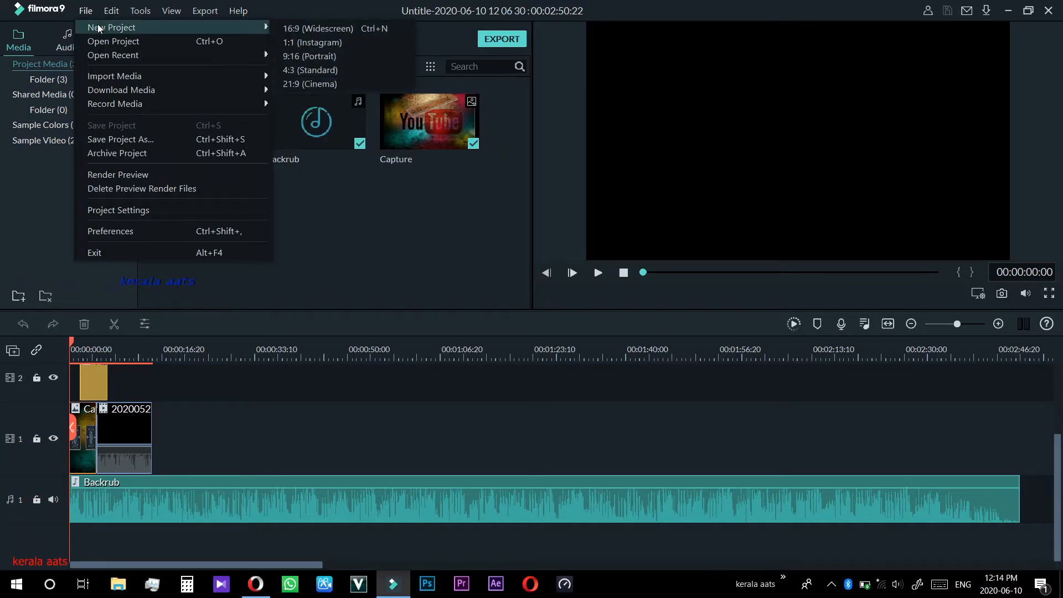
click(303, 29)
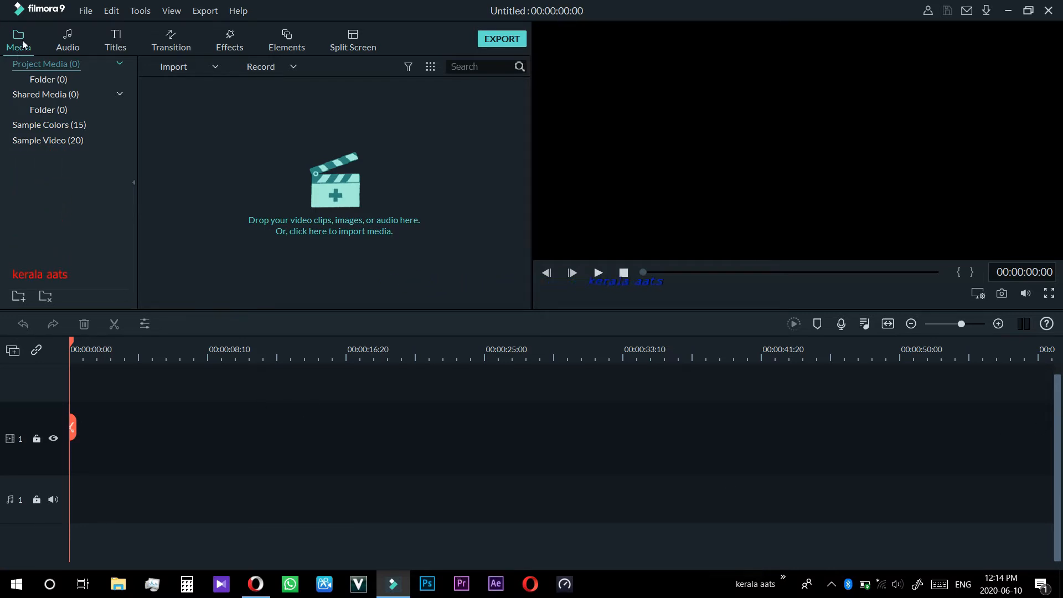
Step: Examine the audio, title, transition, effect, element and split-screen libraries, previewing the Opener 13 title
click(65, 47)
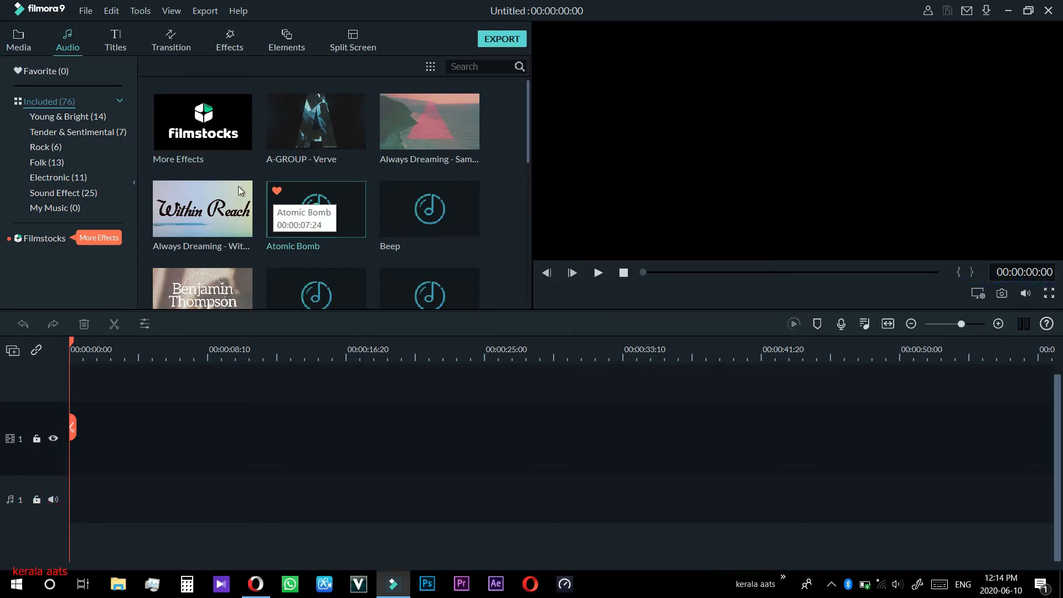
click(118, 52)
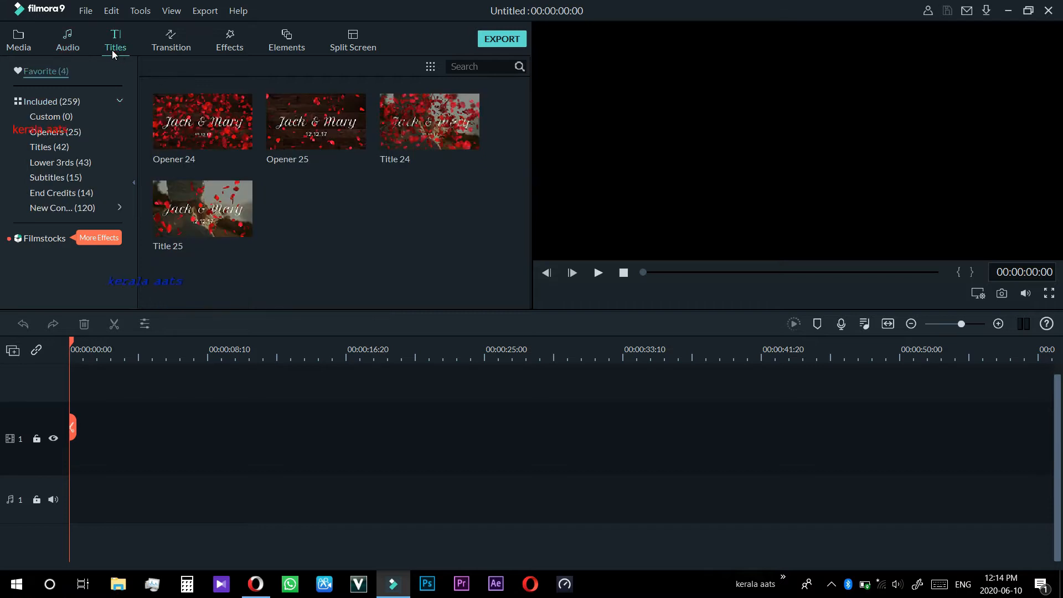
click(65, 132)
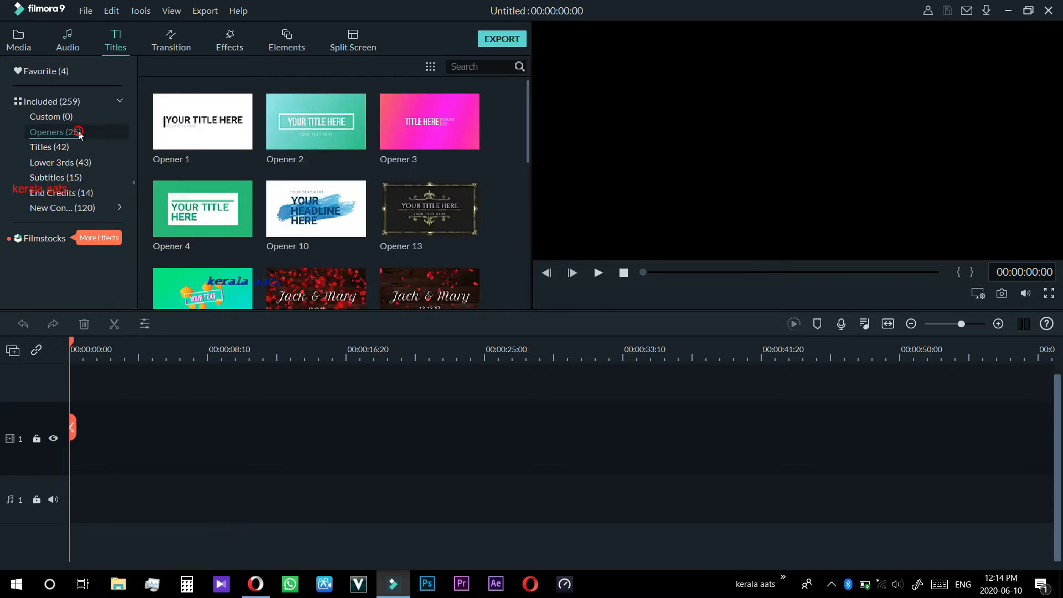
click(401, 211)
click(598, 273)
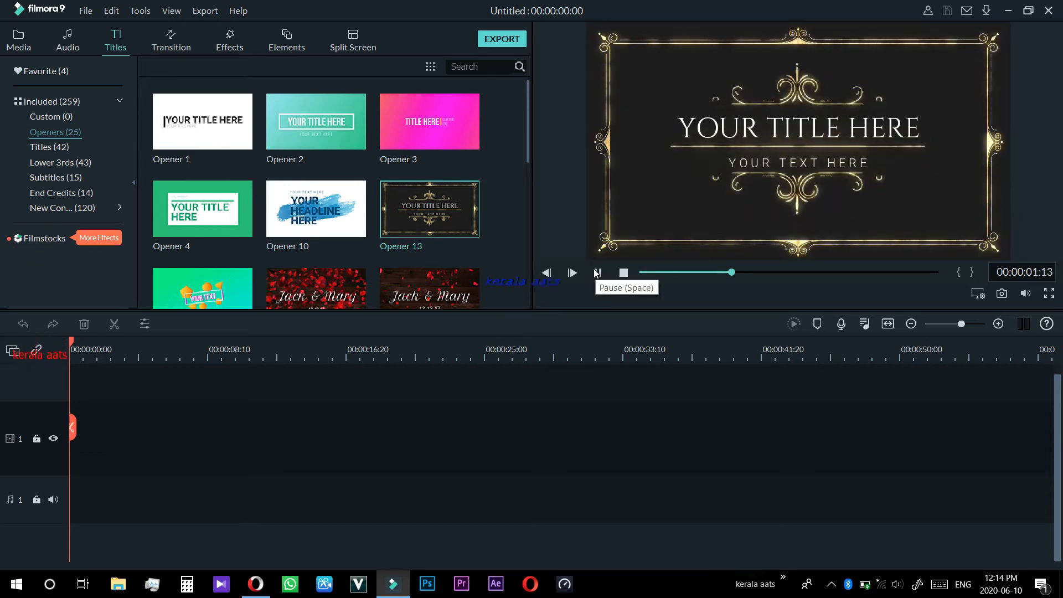
click(348, 209)
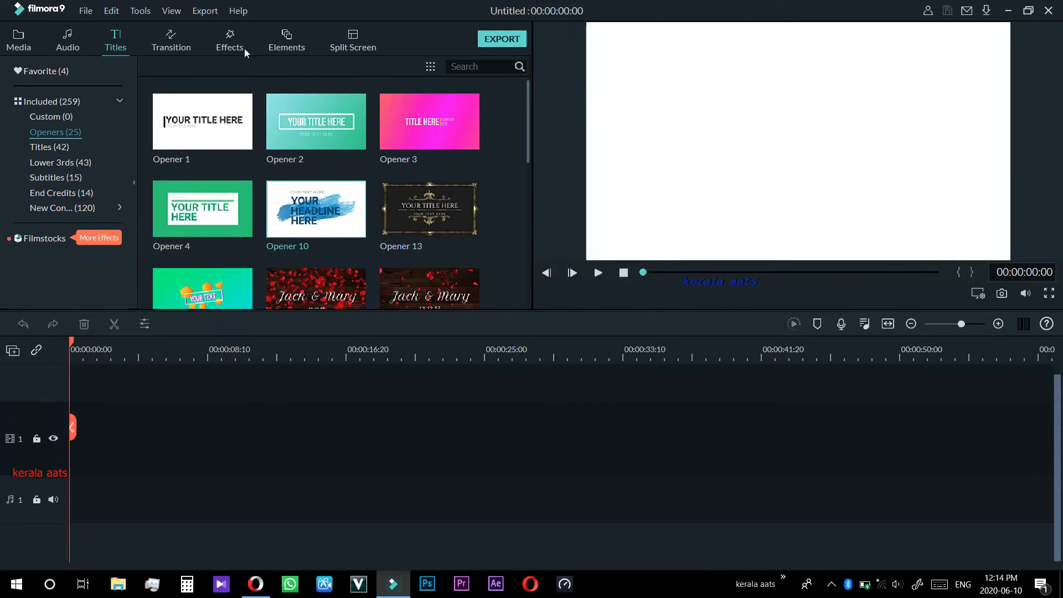
click(173, 45)
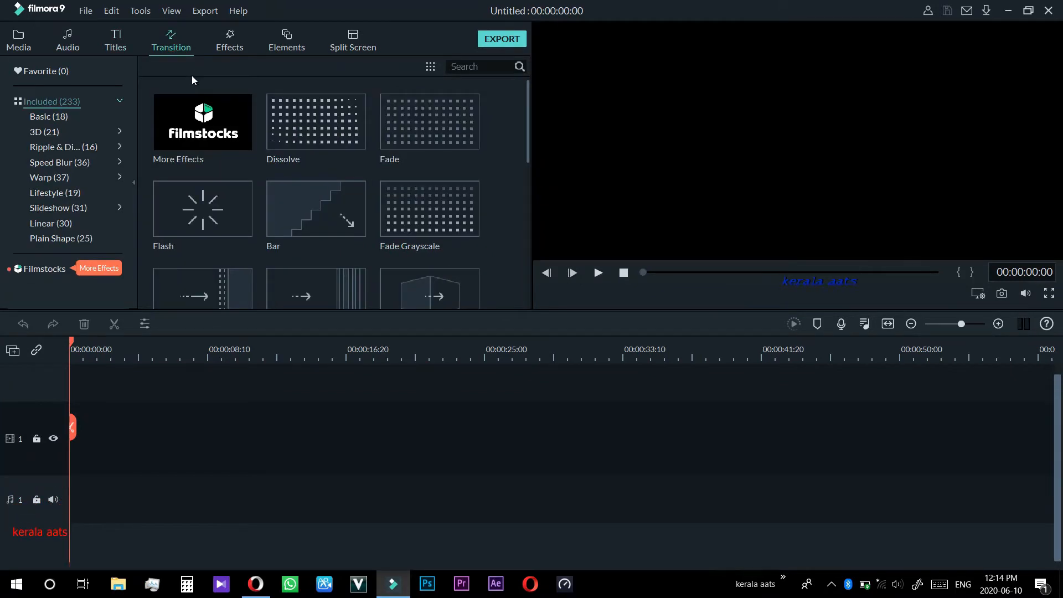
click(233, 49)
click(299, 37)
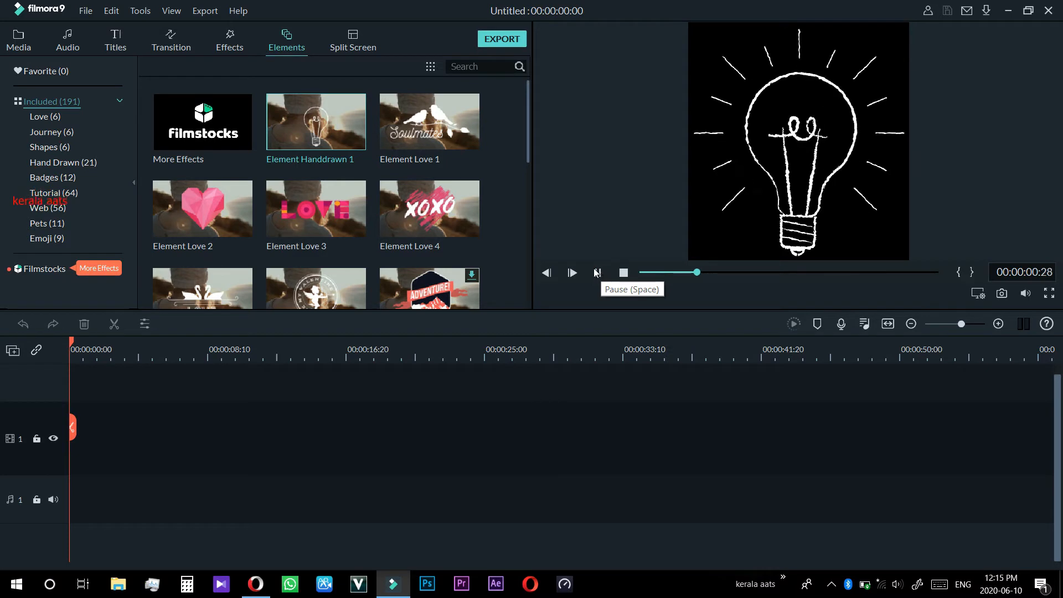
click(353, 40)
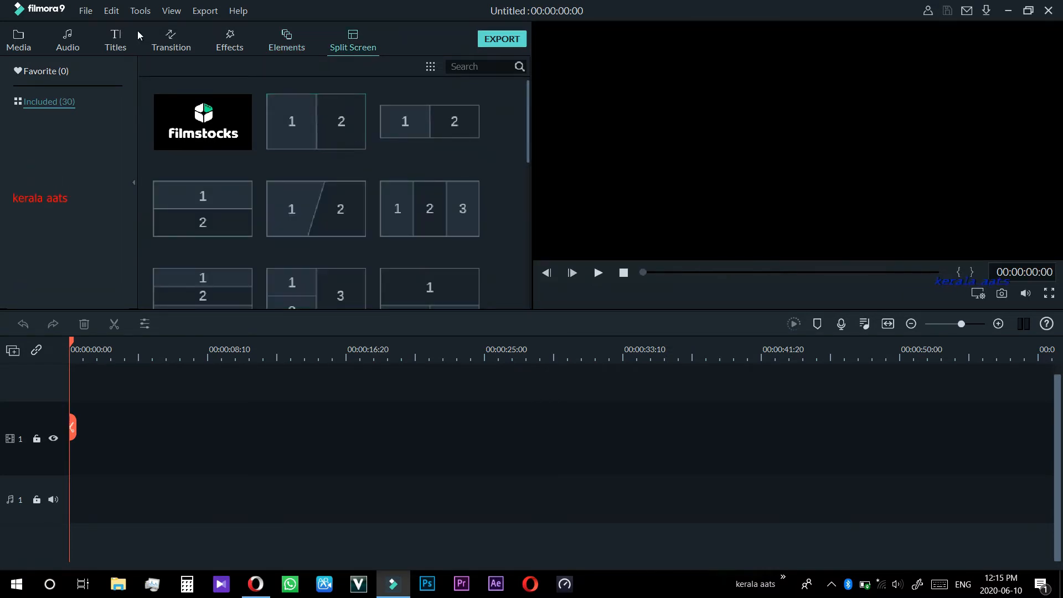
Step: Place the Opener 10 title at the start of video track 1 and shorten it to 2 seconds
click(115, 40)
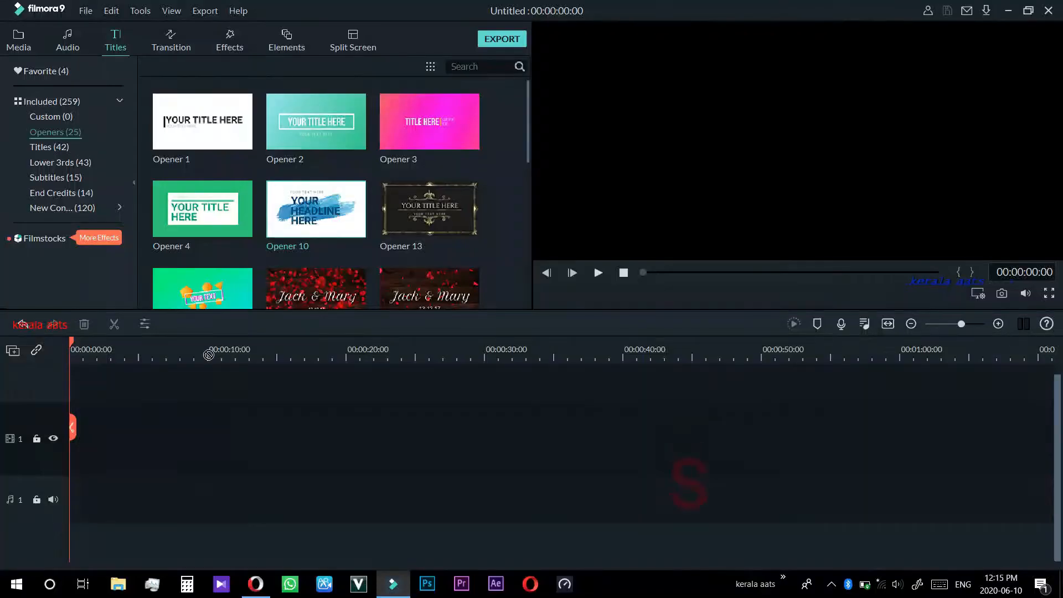
drag(209, 355, 216, 422)
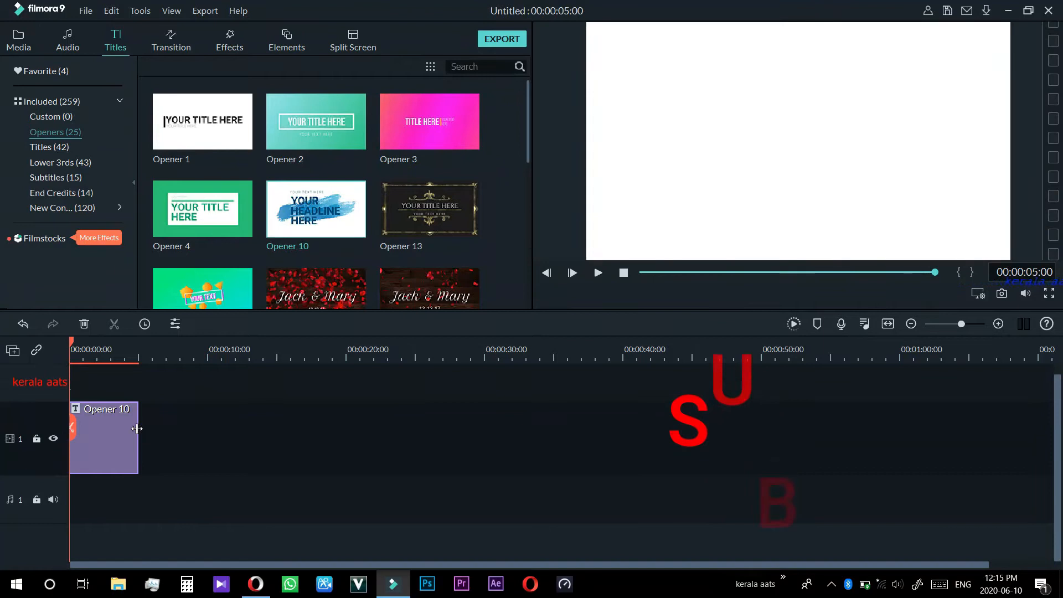
drag(138, 427, 96, 423)
Step: Import the video 20200527_204405 and the image aa from the kerala aats folder into the project media
click(17, 39)
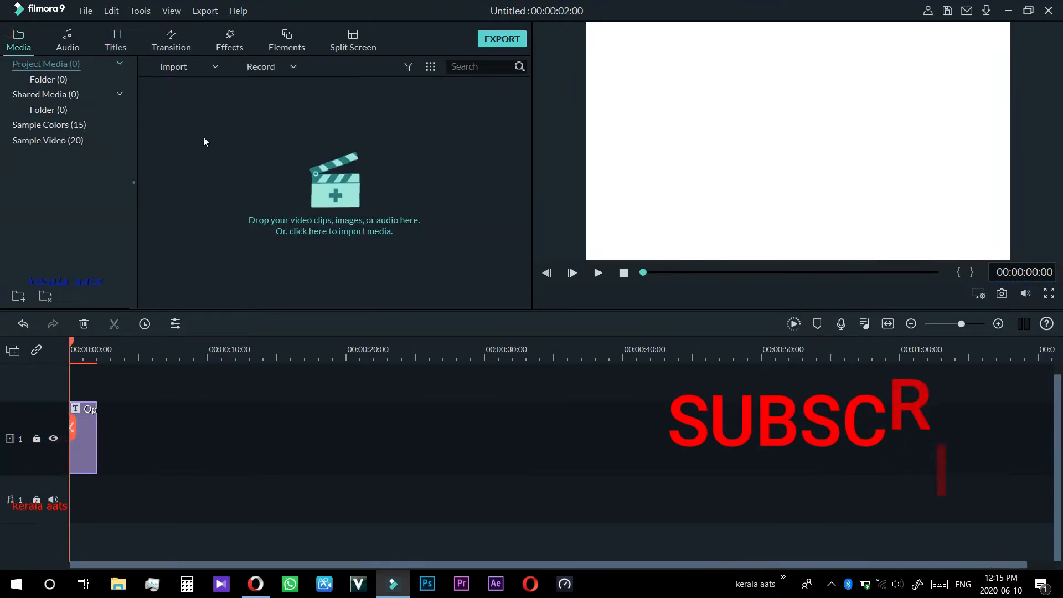
click(203, 137)
right_click(203, 138)
click(25, 113)
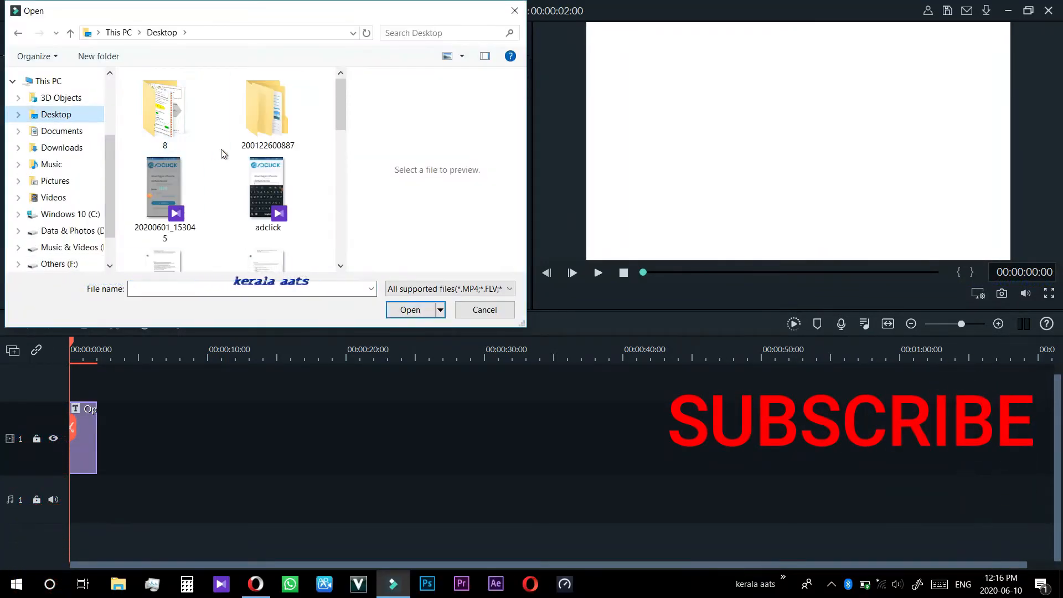
scroll(238, 155, down, 3)
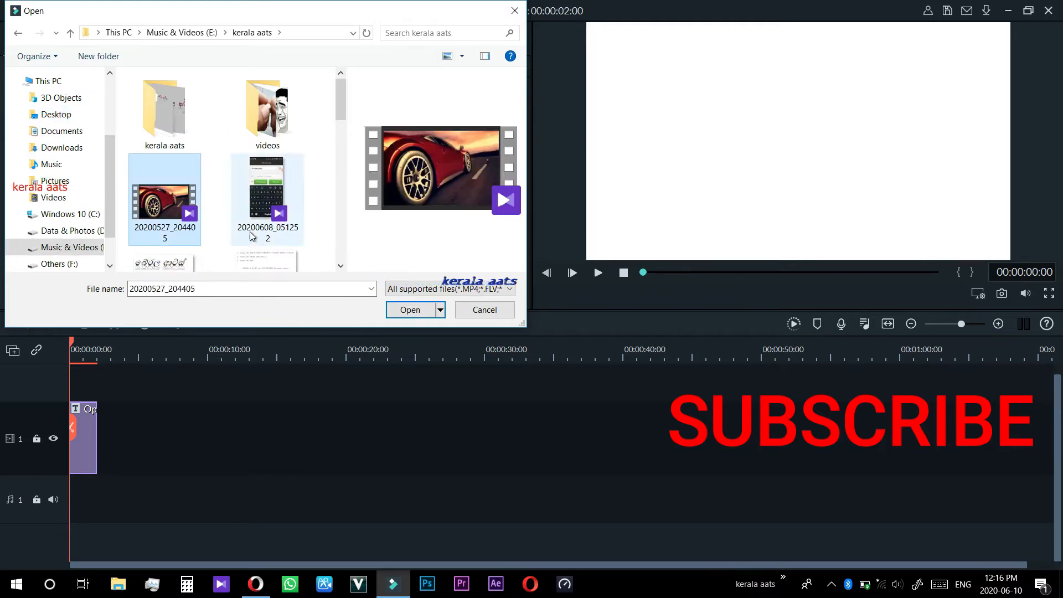
click(393, 307)
double_click(332, 188)
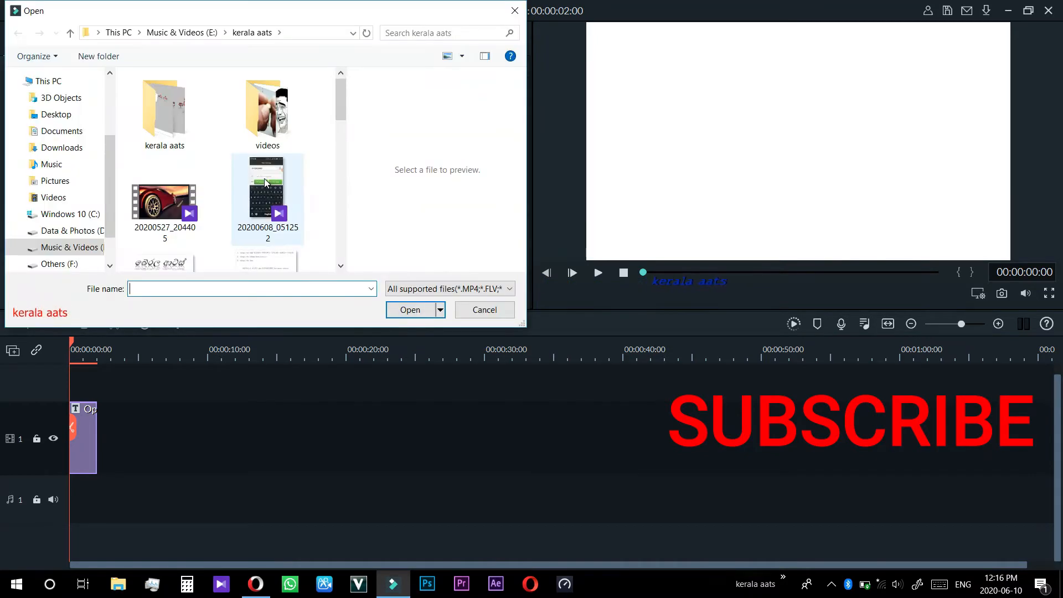
click(164, 244)
click(410, 310)
right_click(355, 209)
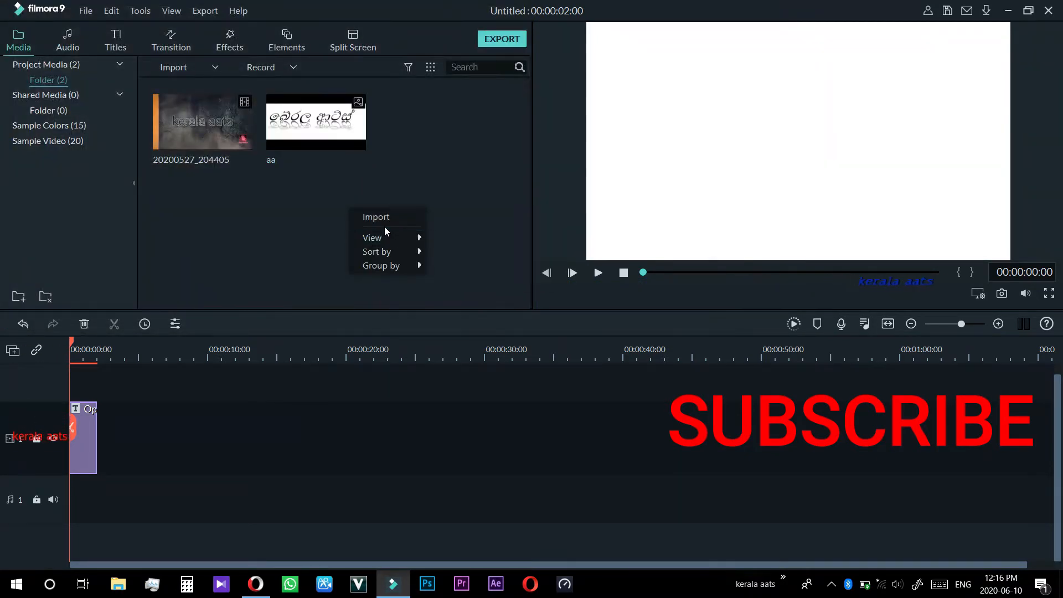
click(384, 224)
scroll(72, 248, down, 2)
click(515, 11)
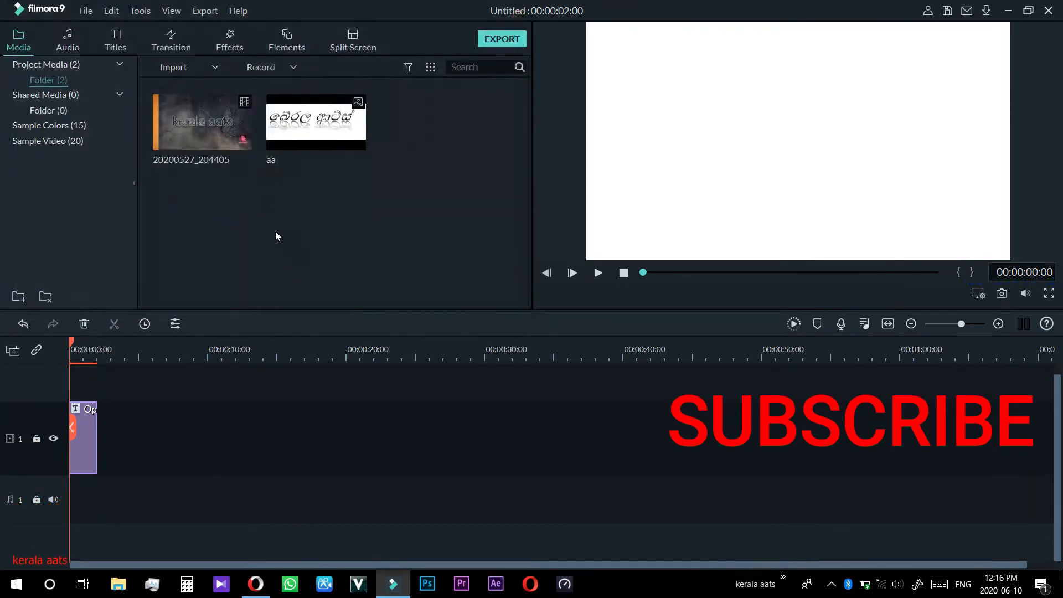
Step: Add the included music Always Dreaming - Within Reach at the start of audio track 1
click(68, 40)
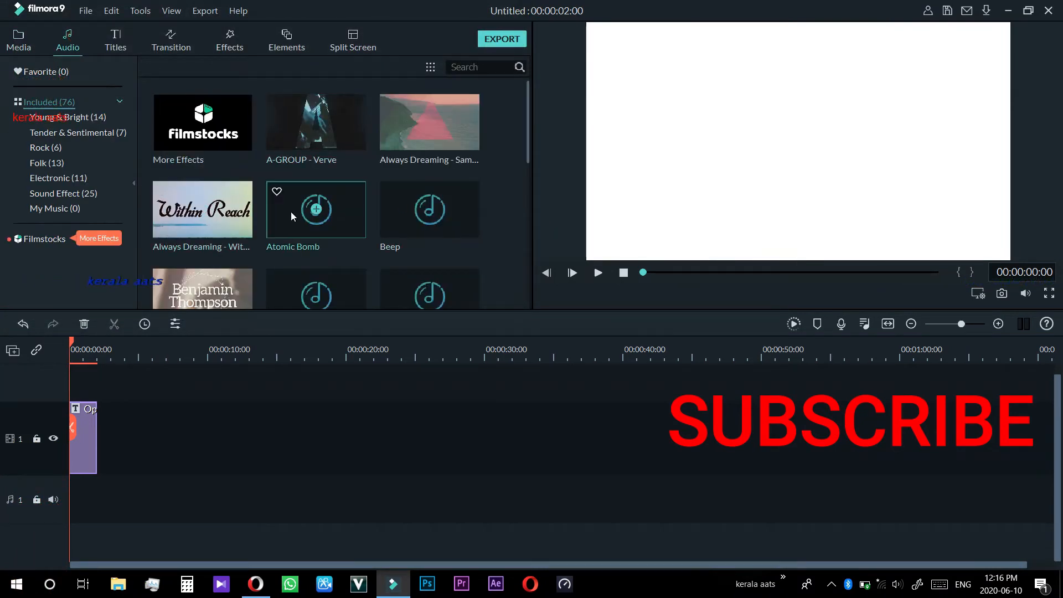
drag(237, 222, 72, 498)
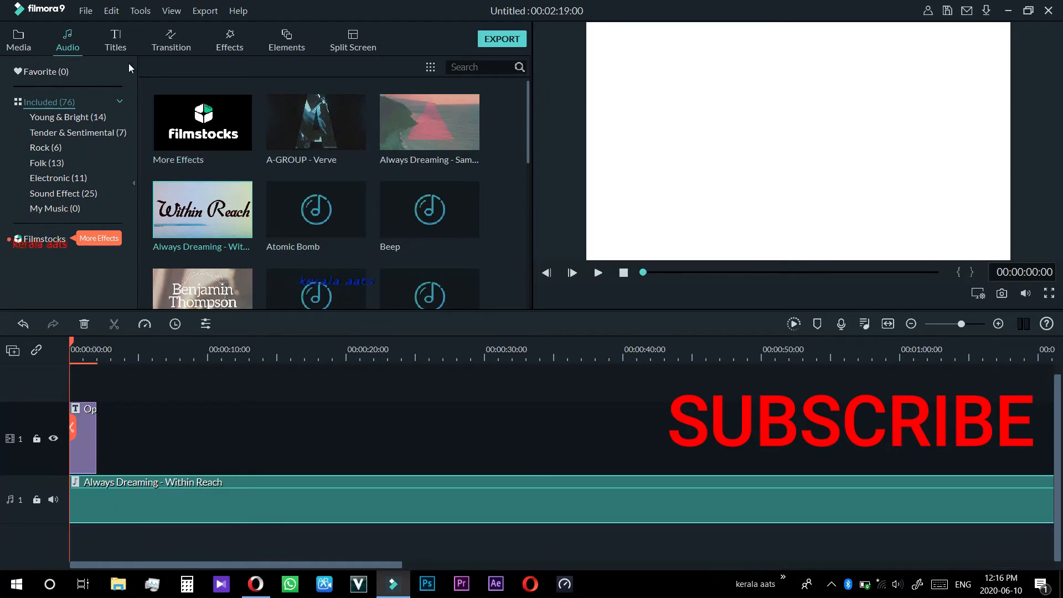
Step: Place the 20200527_204405 video directly after the opener on video track 1, followed by the aa image
click(22, 43)
drag(227, 137, 166, 437)
click(635, 325)
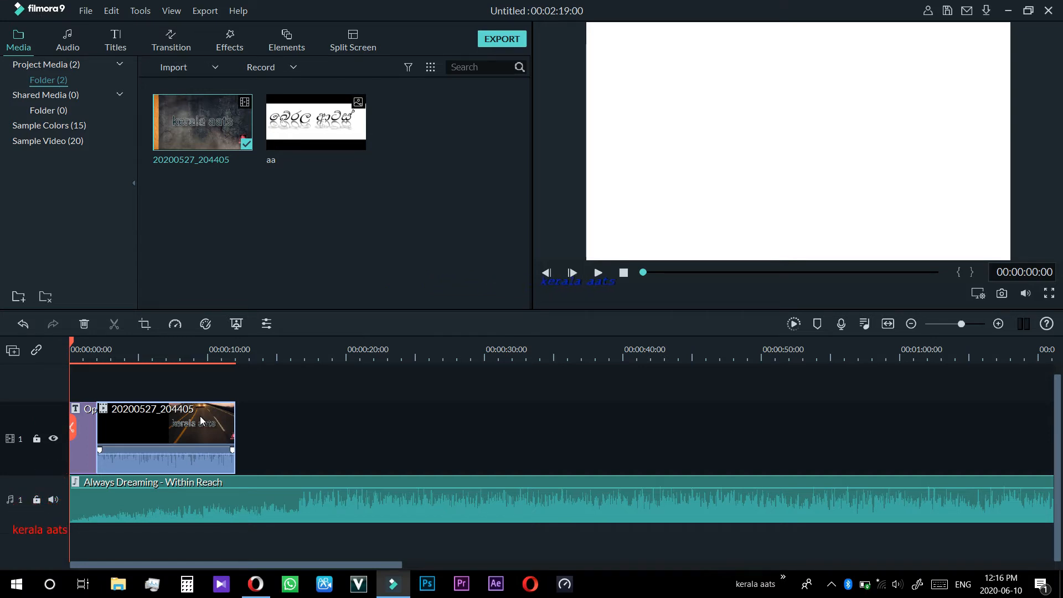
drag(326, 88, 304, 438)
Step: Add the Subtitle 1 title on track 2 above the video clip and the Credit 1 end credit after the aa image
click(115, 40)
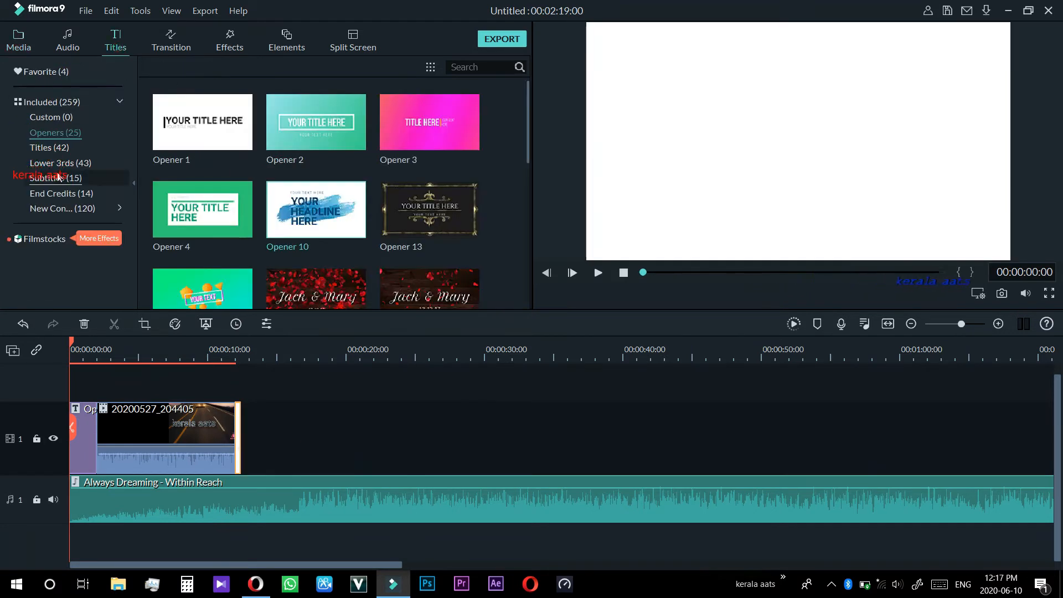
click(55, 178)
drag(202, 122, 155, 421)
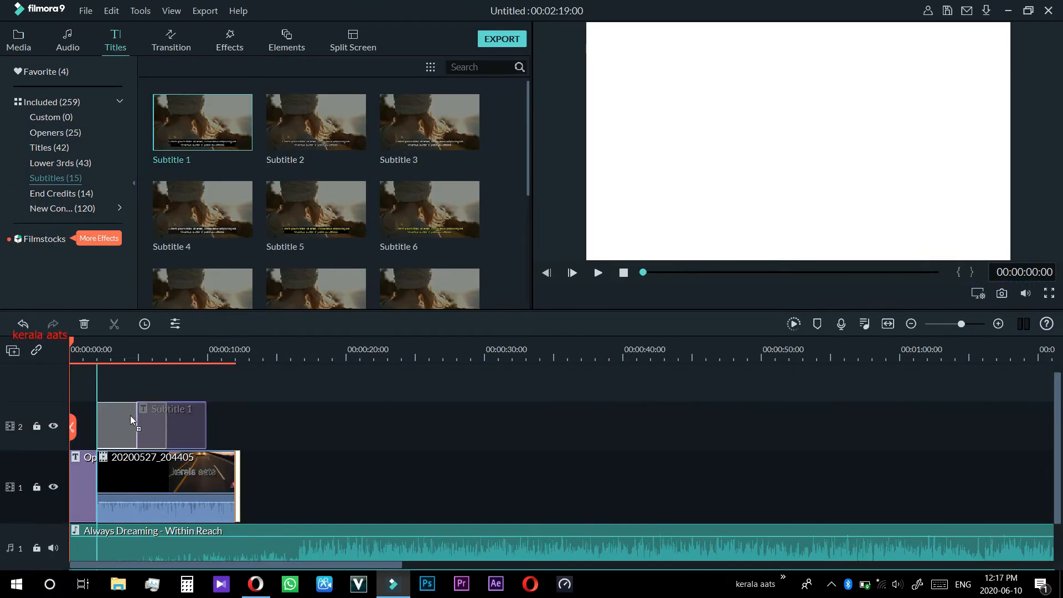
click(61, 193)
drag(222, 146, 249, 502)
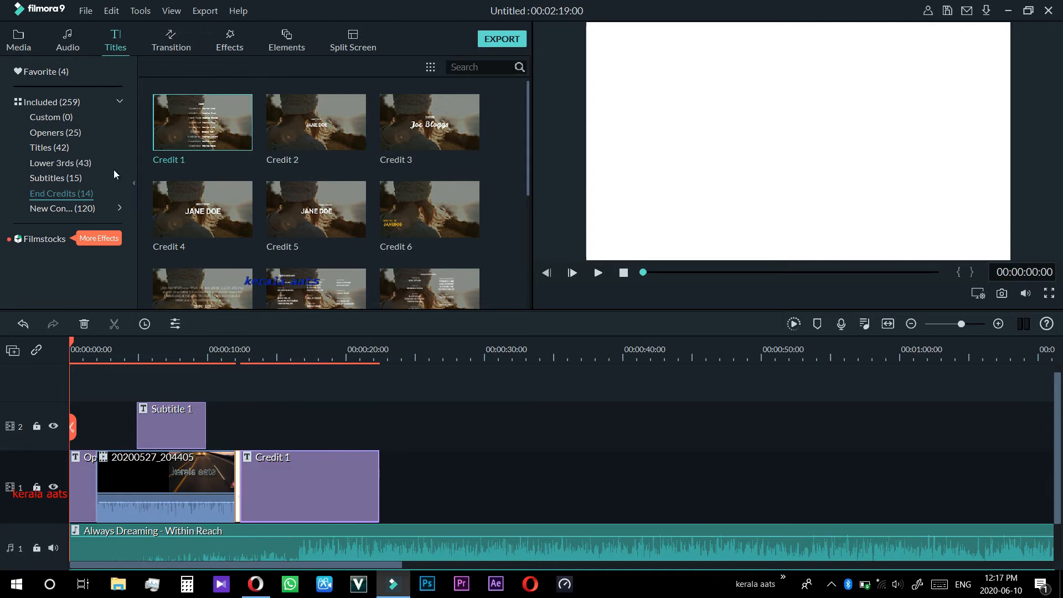
Step: Apply the Page Curl transition between the opener and the video clip, and between the clip and the aa image
drag(670, 273, 647, 278)
click(172, 40)
scroll(346, 175, down, 5)
drag(330, 166, 99, 486)
drag(373, 485, 232, 487)
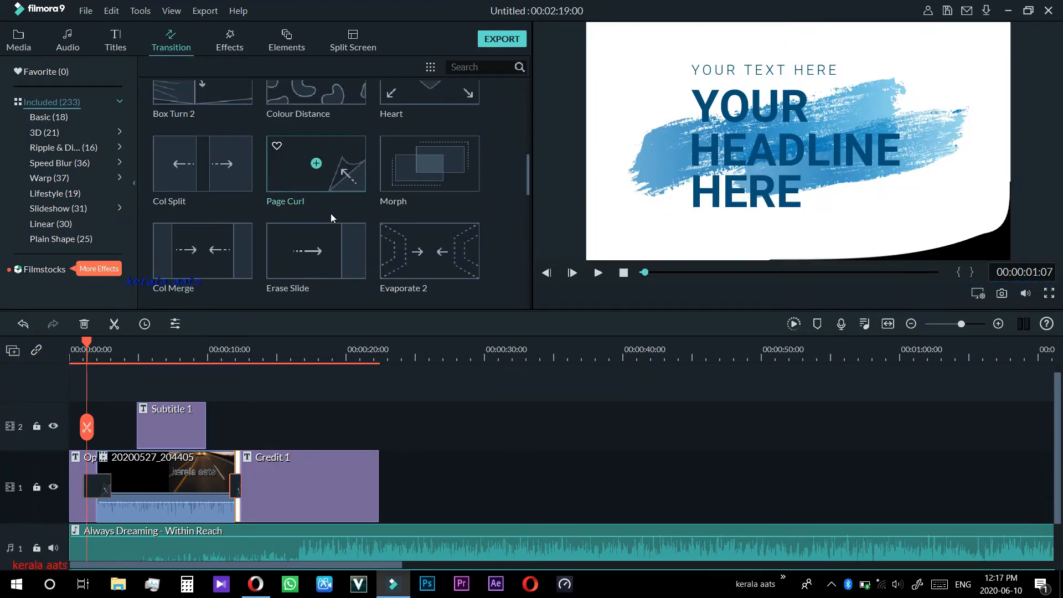
Step: Apply the Dispersion Blur transition at the end of Credit 1 and append the aa image after the credits
scroll(350, 250, up, 3)
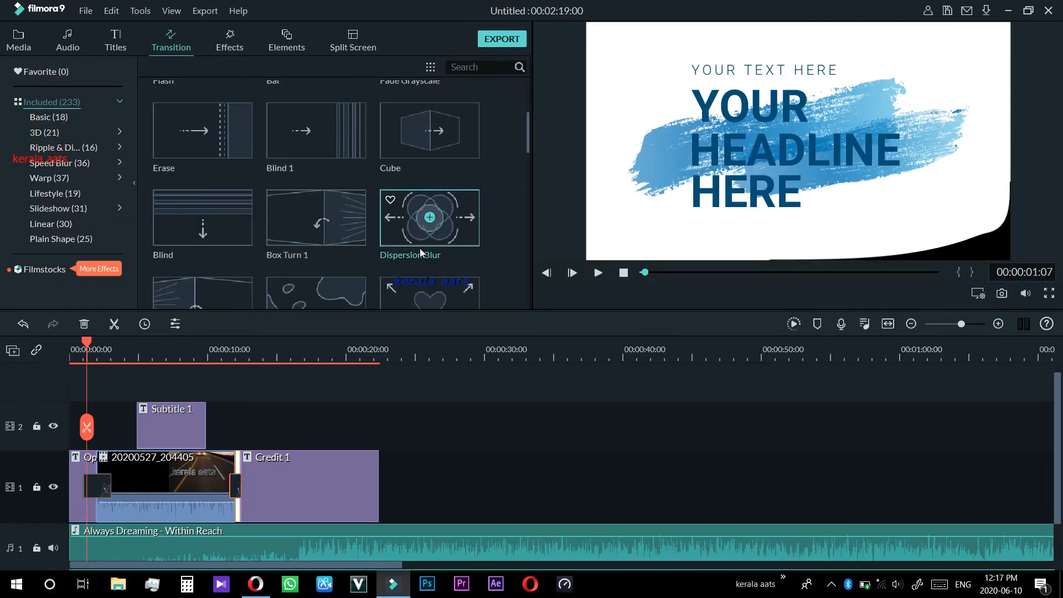
drag(420, 229, 381, 477)
click(18, 39)
drag(316, 122, 398, 490)
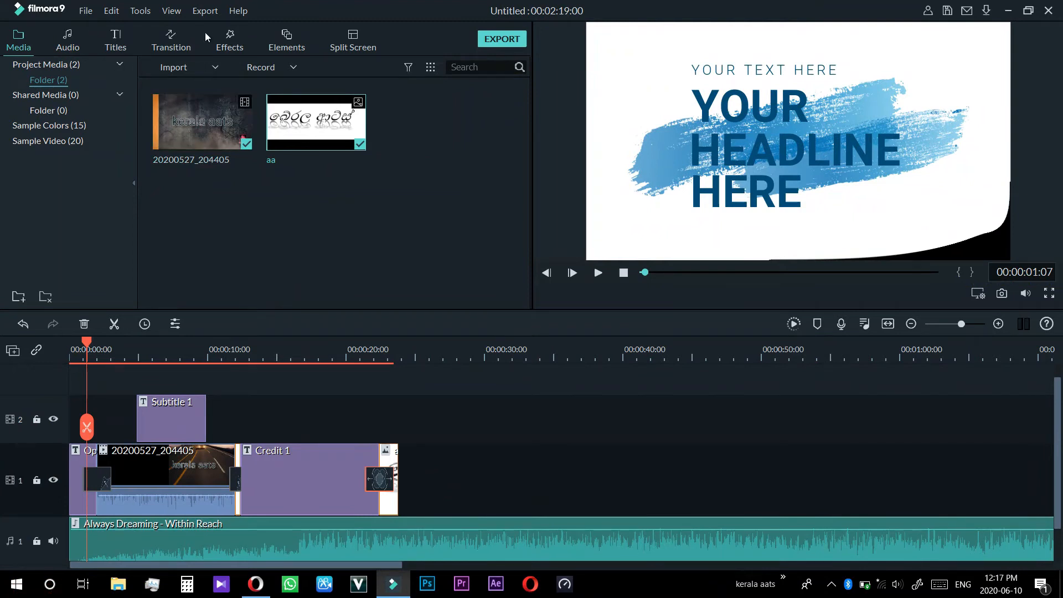
Step: Add the 007 Series effect on track 2 above the end of Credit 1 and the closing aa image
click(229, 39)
drag(315, 121, 354, 430)
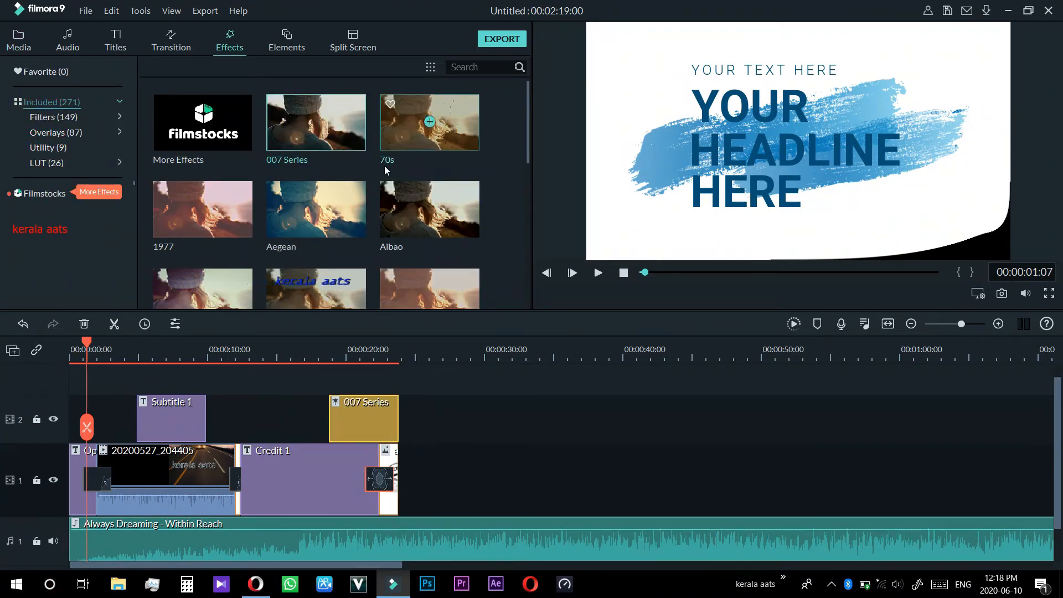
scroll(344, 228, down, 5)
click(352, 47)
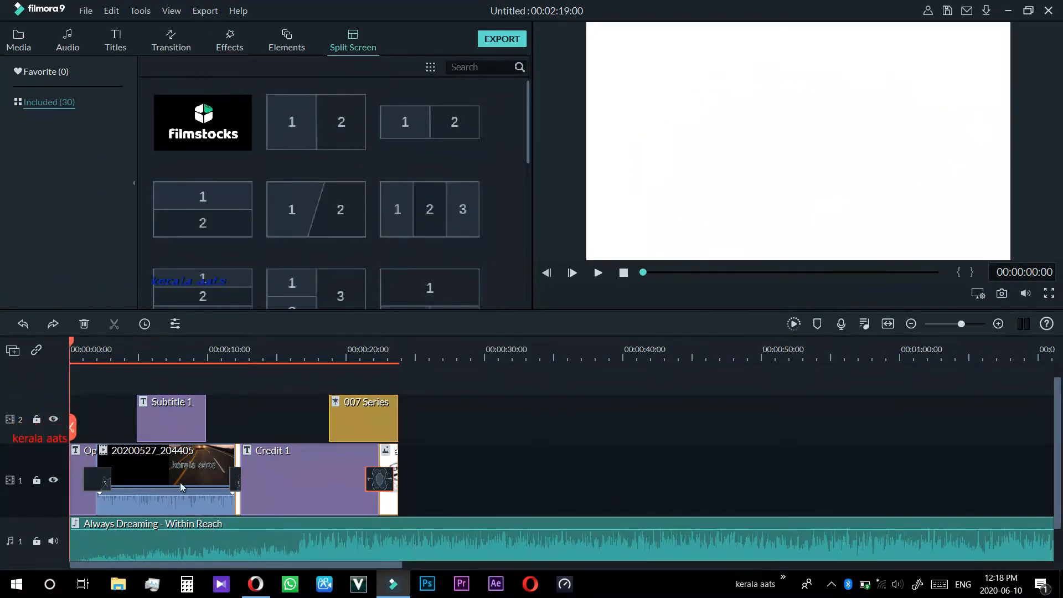
Step: Mute the 20200527_204405 clip and lower its volume line, and raise the volume of the Within Reach music
right_click(179, 473)
click(46, 480)
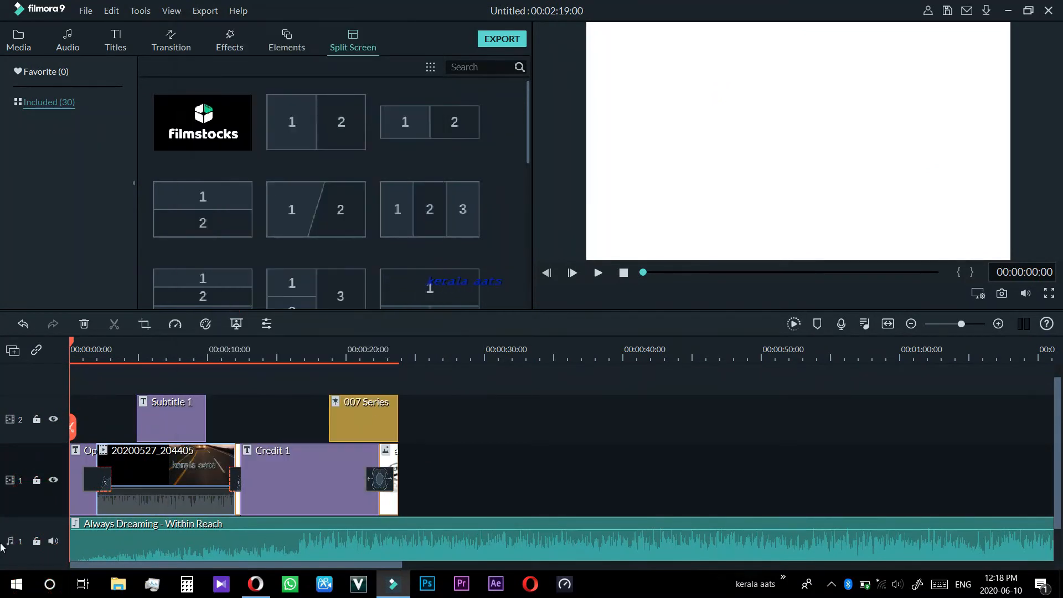
drag(475, 530, 476, 526)
drag(119, 494, 123, 499)
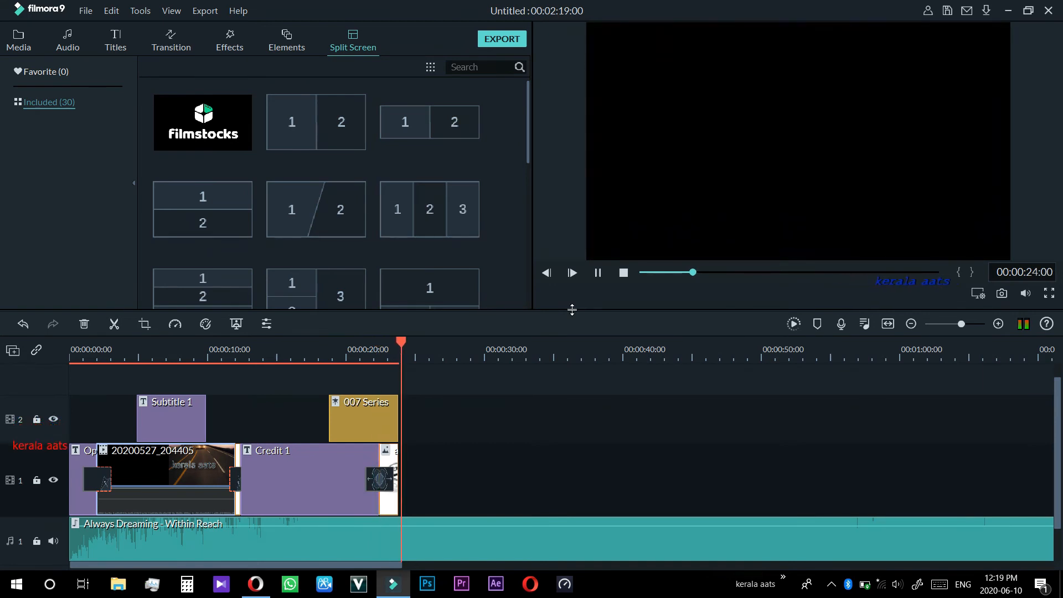
click(597, 277)
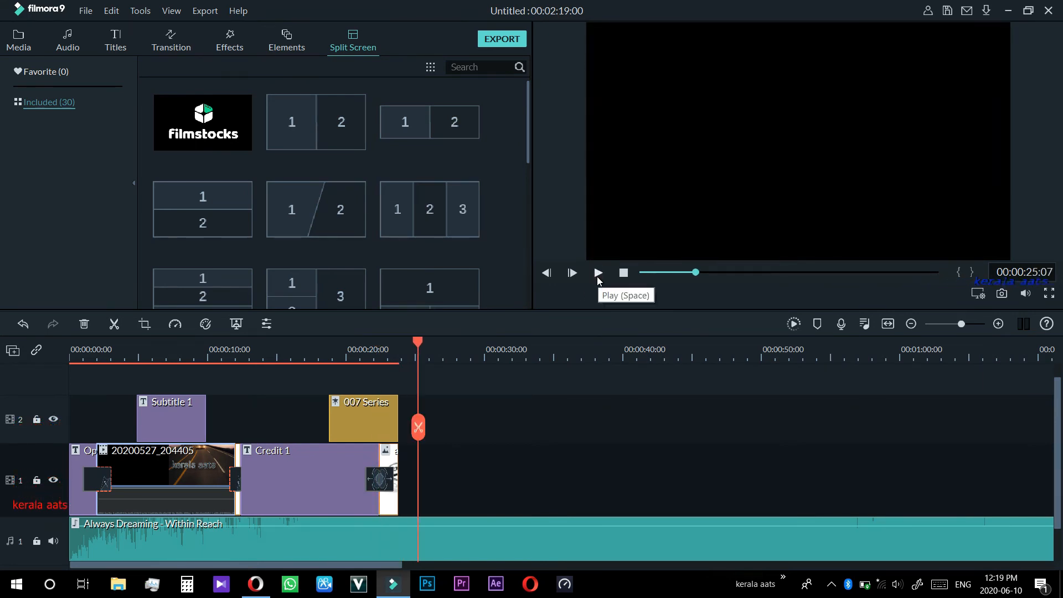